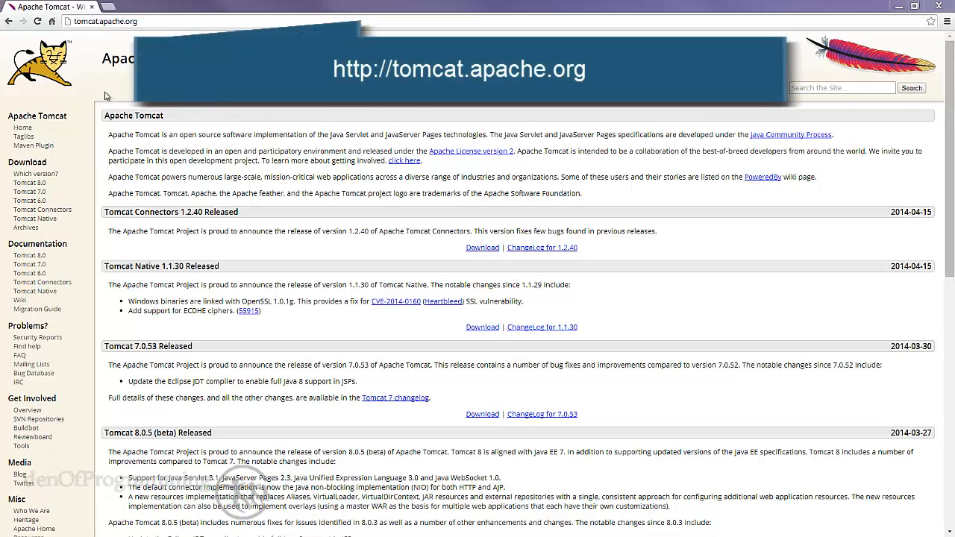
Download the 64-bit Windows zip of Tomcat 7.0.53 from the Tomcat 7 downloads page
{"action": "left_click", "coordinate": [138, 21]}
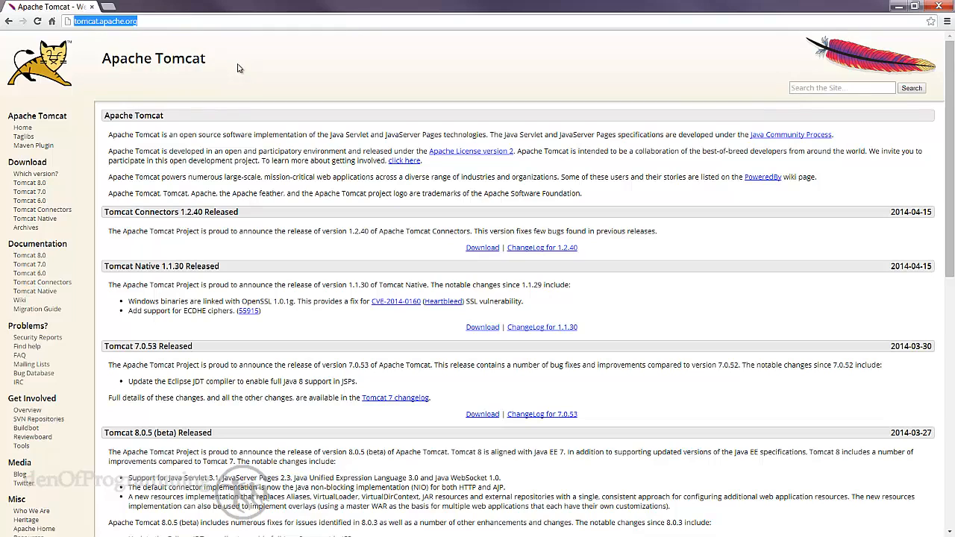
{"action": "left_click", "coordinate": [225, 59]}
{"action": "left_click_drag", "start_coordinate": [225, 59], "coordinate": [43, 91]}
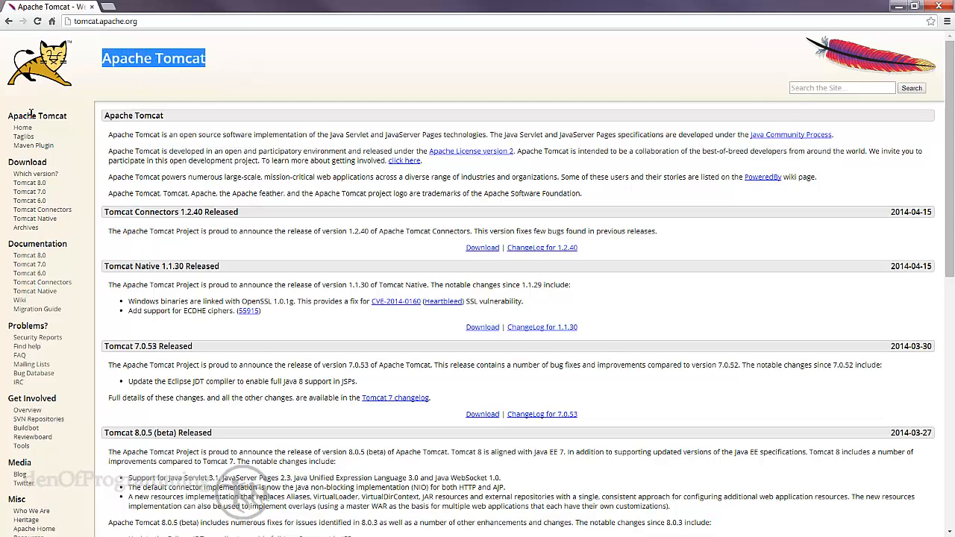
{"action": "left_click", "coordinate": [32, 195]}
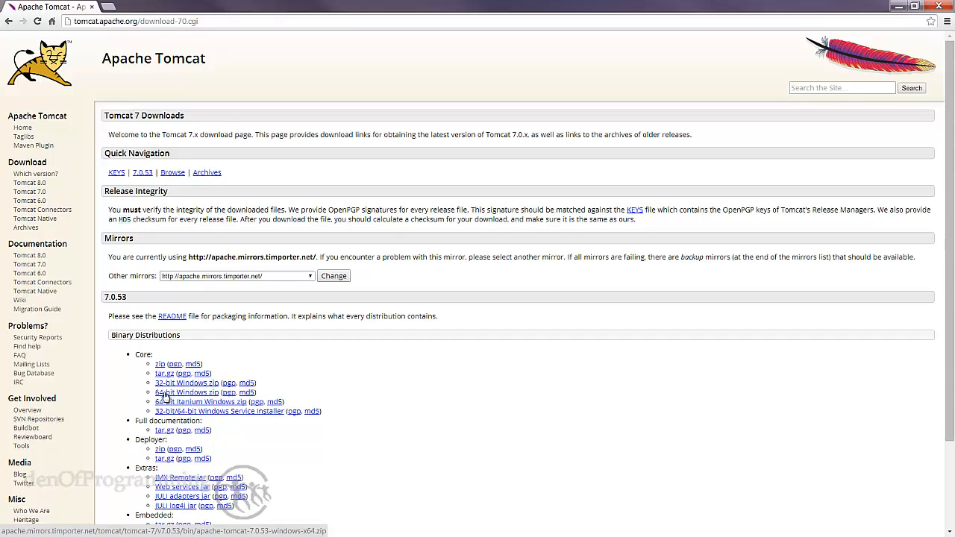
{"action": "scroll", "coordinate": [170, 334], "scroll_direction": "down", "scroll_amount": 1}
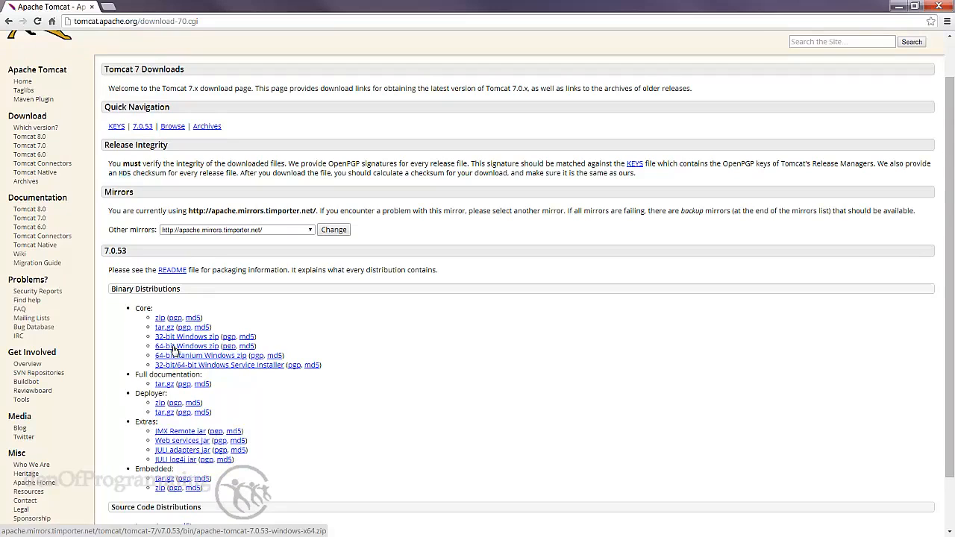
{"action": "left_click", "coordinate": [173, 348]}
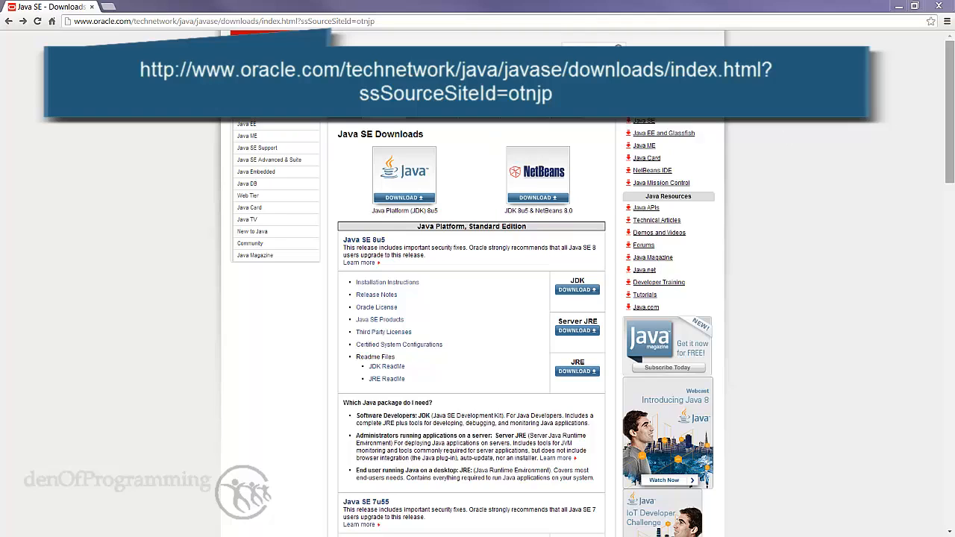
Accept the license and download the Java SE 7u55 JRE as jre-7u55-windows-x64.exe, and show the installed jre7 folder's full path
{"action": "scroll", "coordinate": [950, 112], "scroll_direction": "down", "scroll_amount": 5}
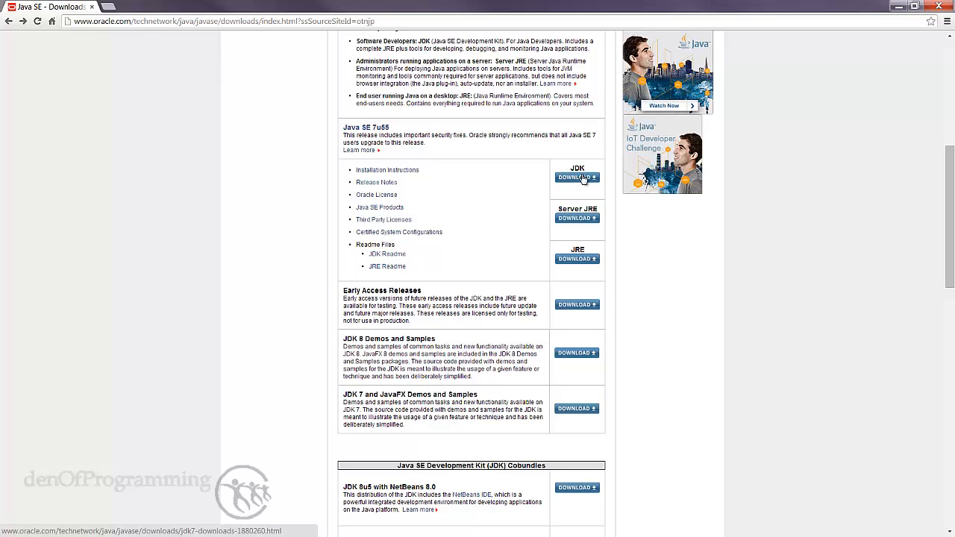
{"action": "middle_click", "coordinate": [580, 258]}
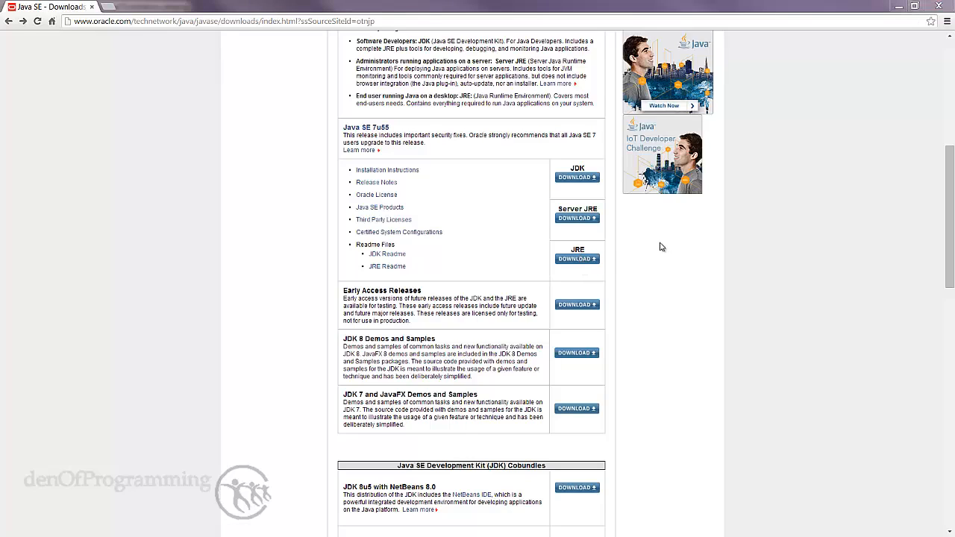
{"action": "left_click", "coordinate": [595, 262]}
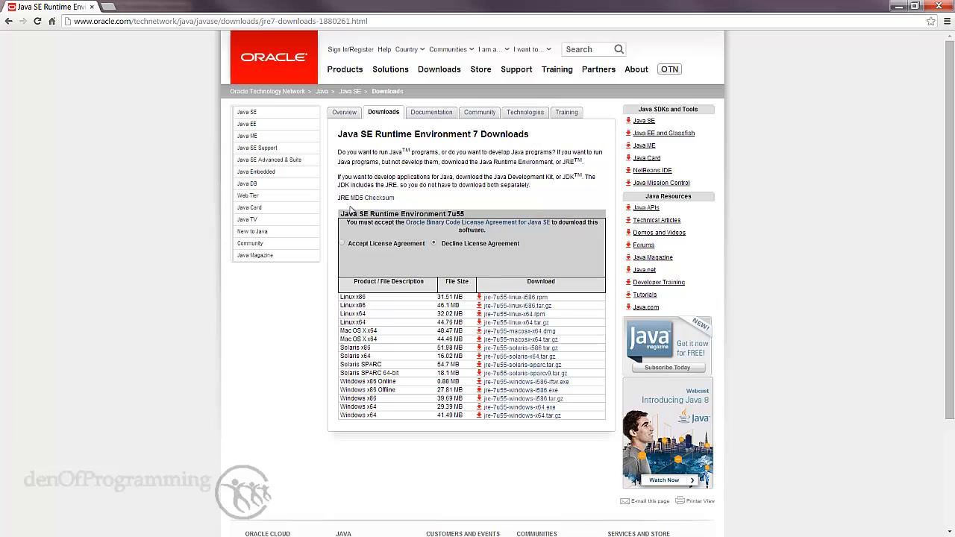
{"action": "left_click", "coordinate": [345, 246]}
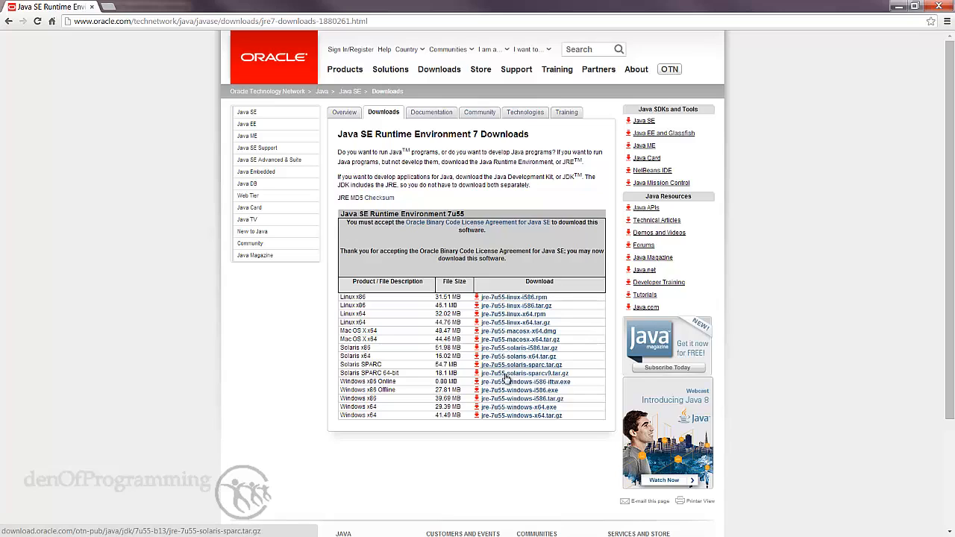
{"action": "left_click", "coordinate": [512, 407]}
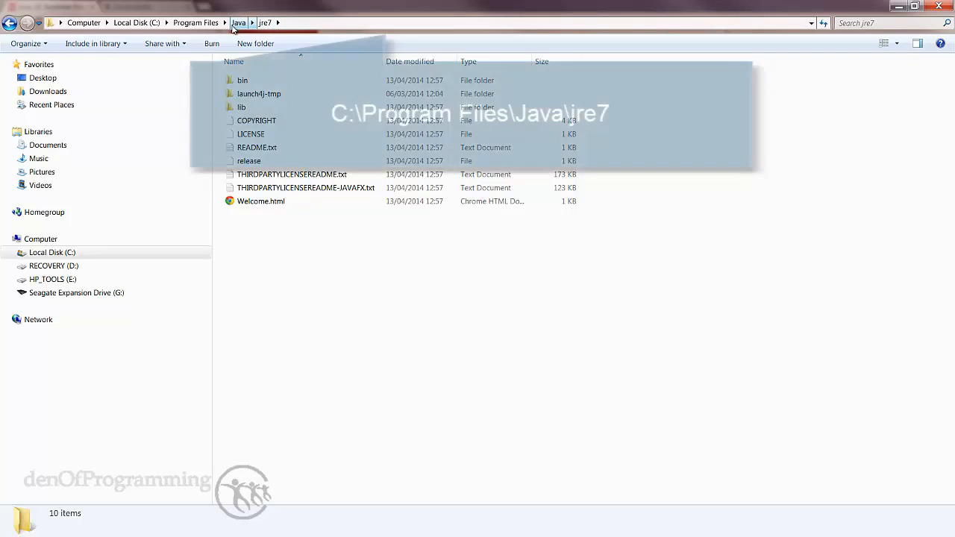
{"action": "left_click", "coordinate": [293, 26]}
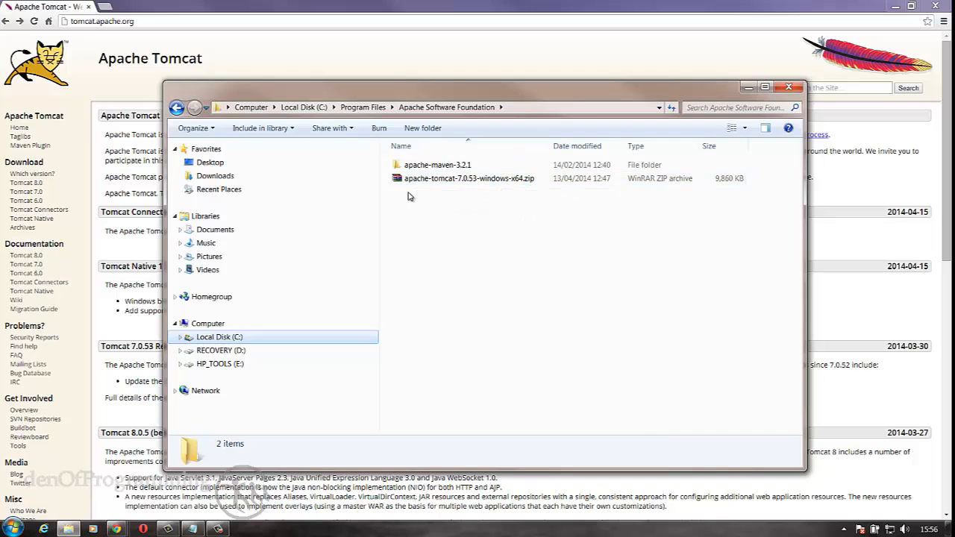
Extract apache-tomcat-7.0.53-windows-x64.zip directly into the C:\Program Files\Apache Software Foundation folder
{"action": "left_click", "coordinate": [582, 107]}
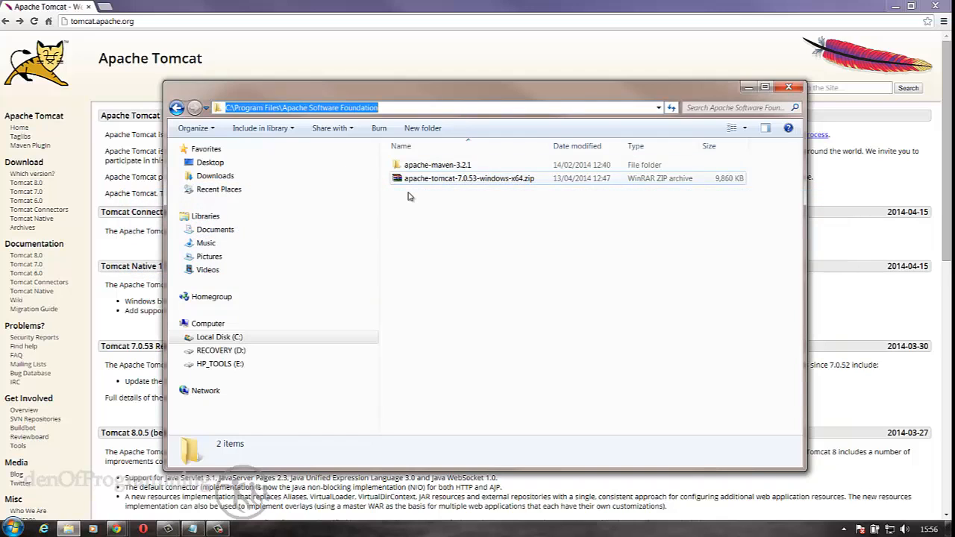
{"action": "left_click", "coordinate": [409, 180]}
{"action": "right_click", "coordinate": [443, 179]}
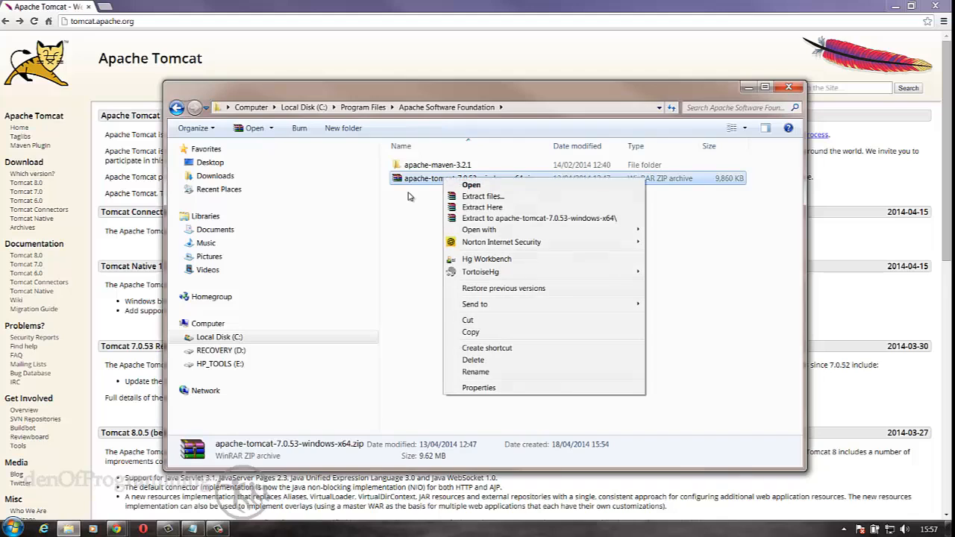
{"action": "key", "text": "Down"}
{"action": "key", "text": "Down"}
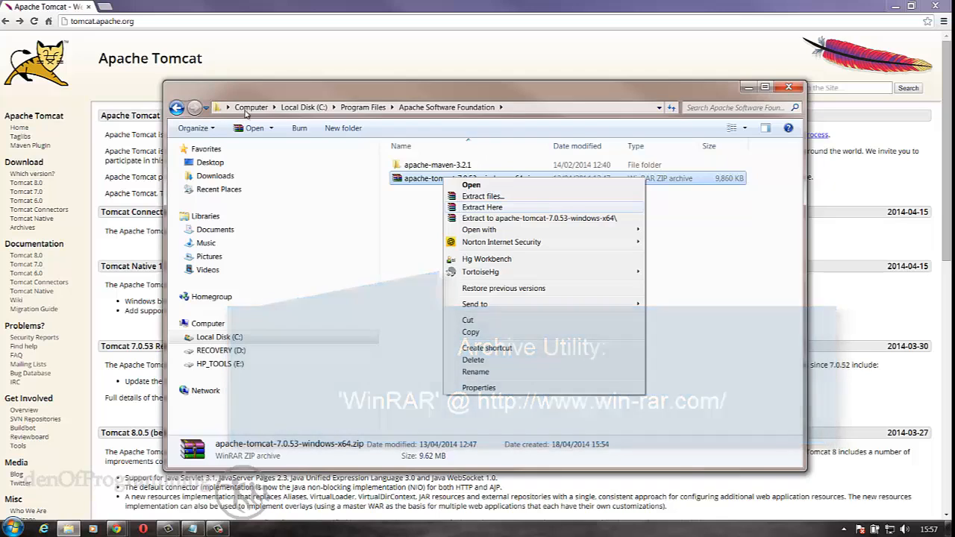
{"action": "key", "text": "Return"}
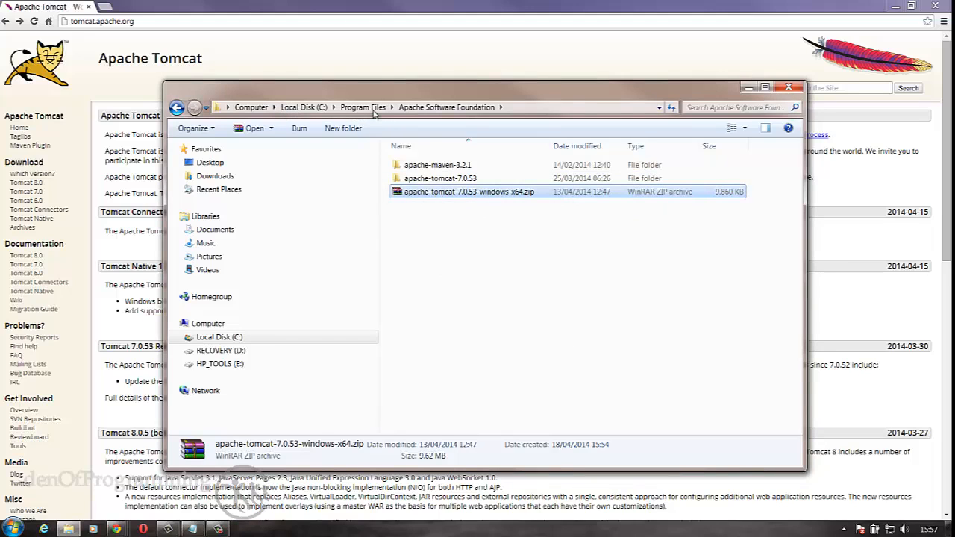
Open the extracted apache-tomcat-7.0.53 folder and copy its full path
{"action": "double_click", "coordinate": [470, 180]}
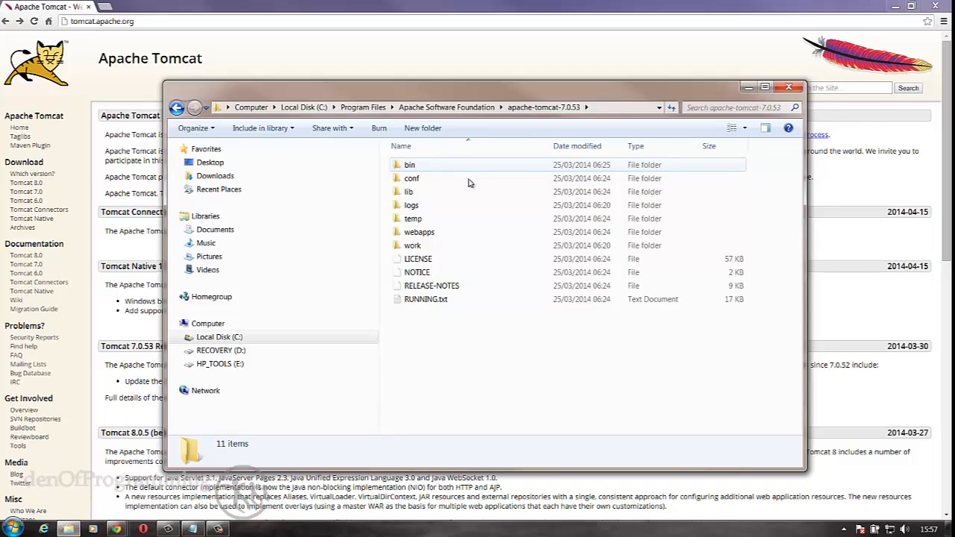
{"action": "key", "text": "w"}
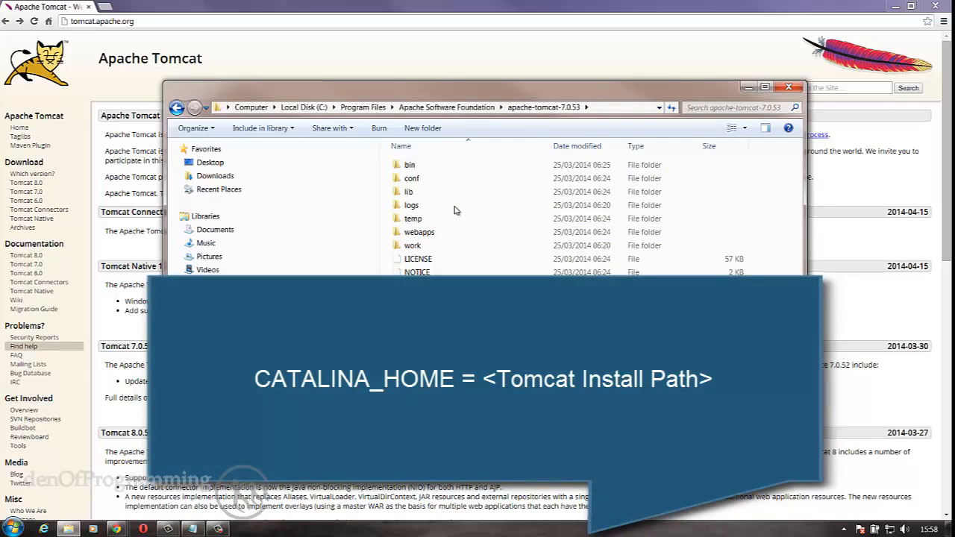
{"action": "key", "text": "alt+d"}
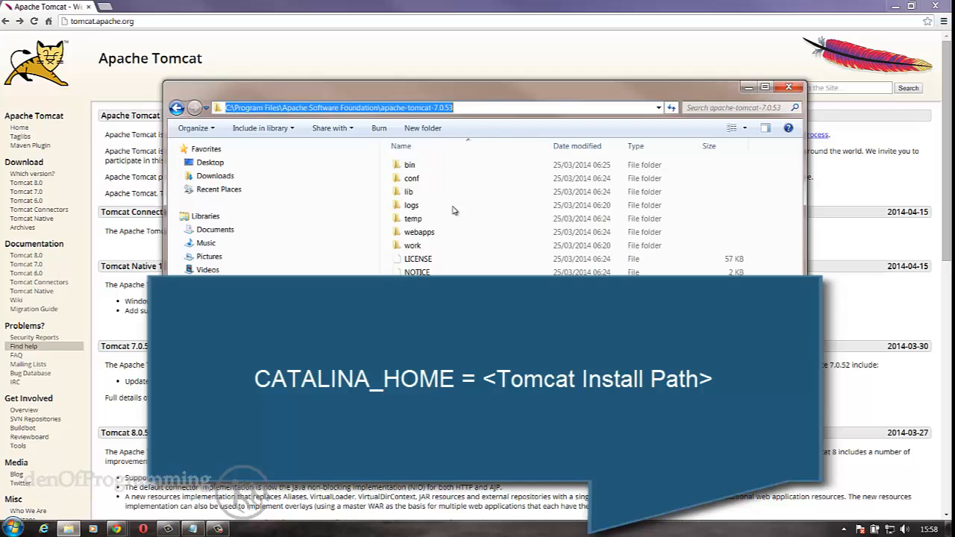
{"action": "right_click", "coordinate": [275, 109]}
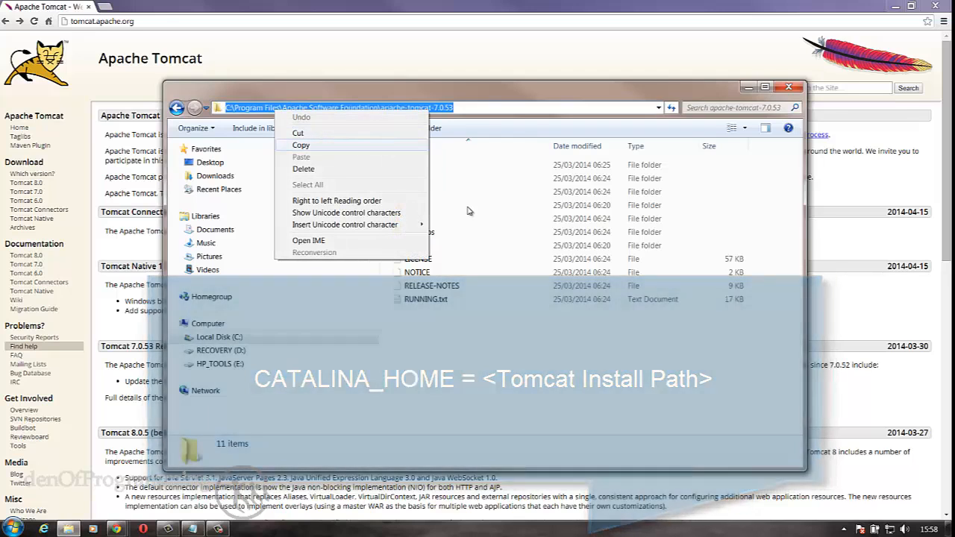
{"action": "left_click", "coordinate": [301, 146]}
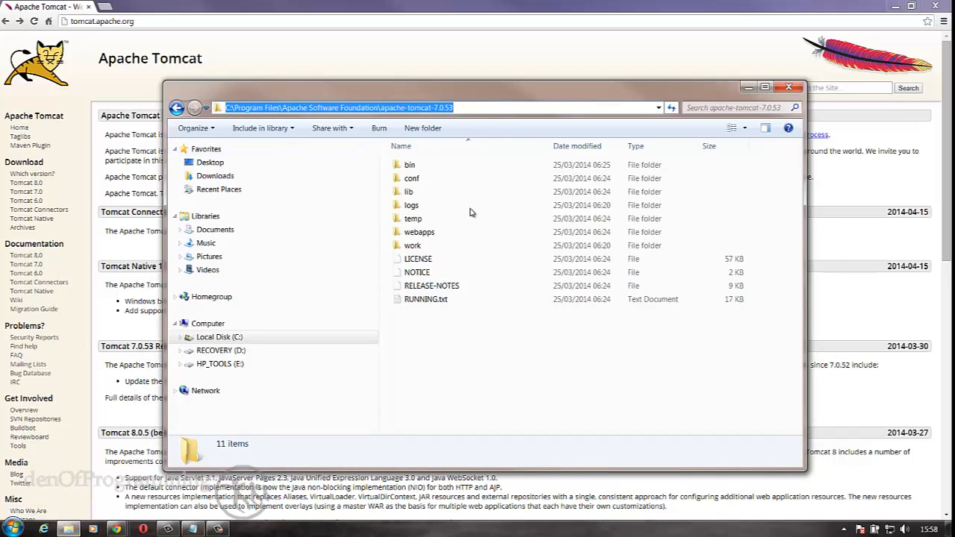
Search the system for "environment" and open the environment variables editor for the current account
{"action": "key", "text": "super"}
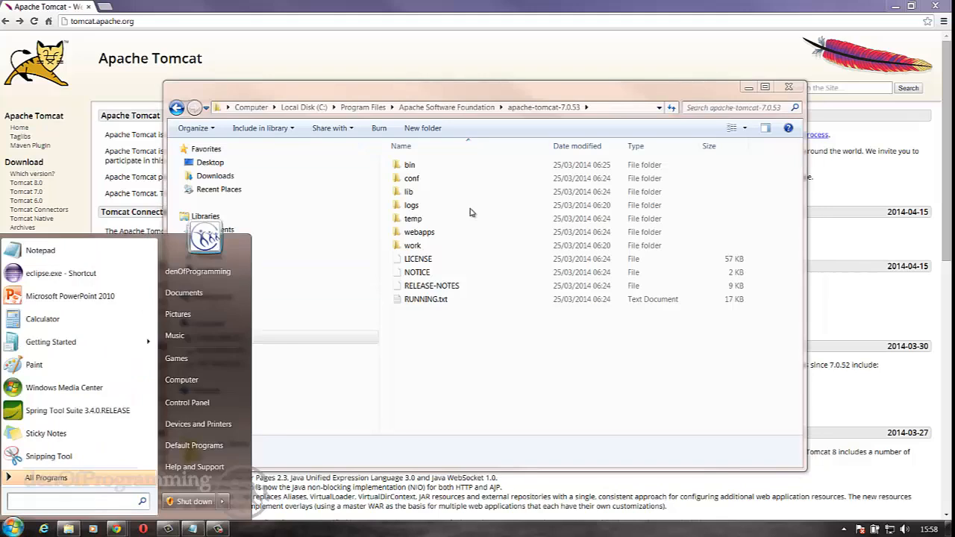
{"action": "type", "text": "e"}
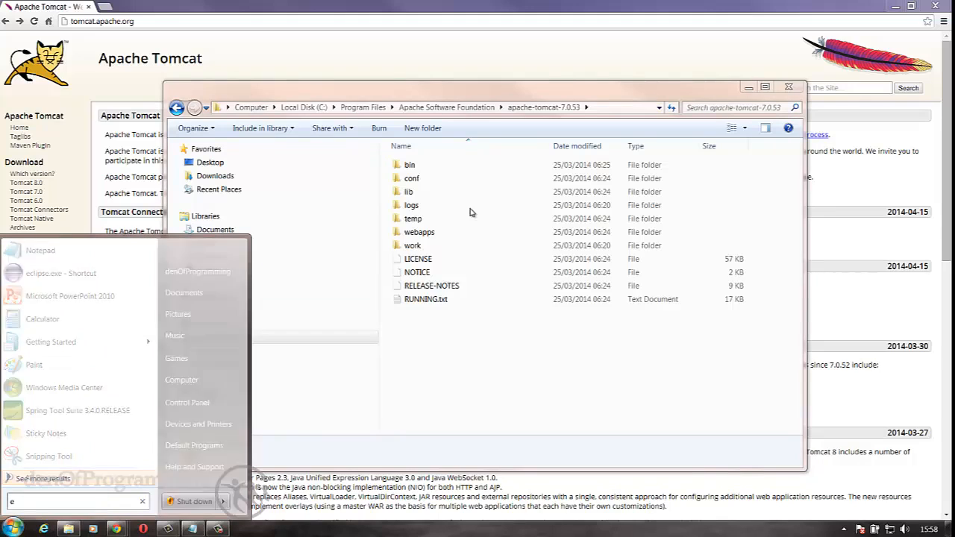
{"action": "type", "text": "nvironment"}
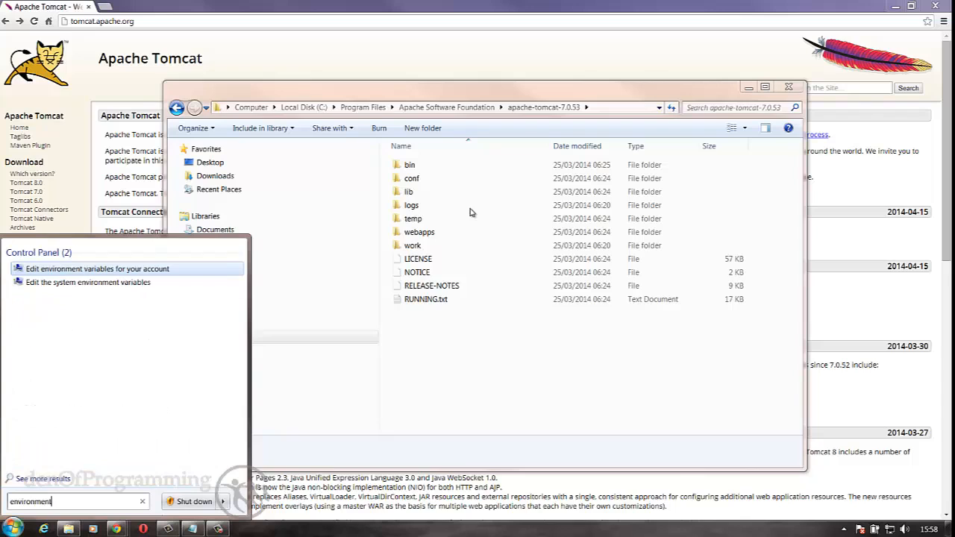
{"action": "key", "text": "Return"}
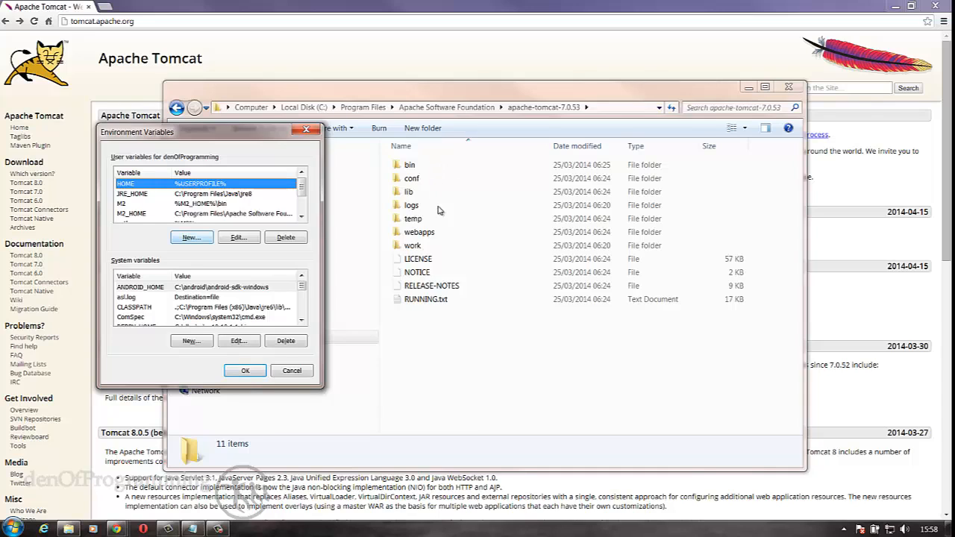
Create a user variable CATALINA_HOME with the copied path C:\Program Files\Apache Software Foundation\apache-tomcat-7.0.53 as its value
{"action": "key", "text": "Tab"}
{"action": "key", "text": "Return"}
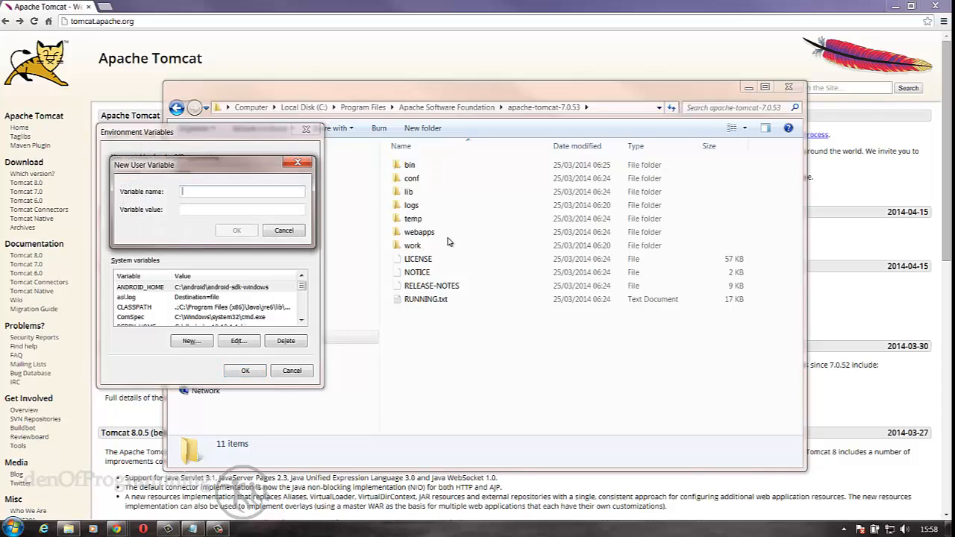
{"action": "key", "text": "Caps_Lock"}
{"action": "type", "text": "CAT"}
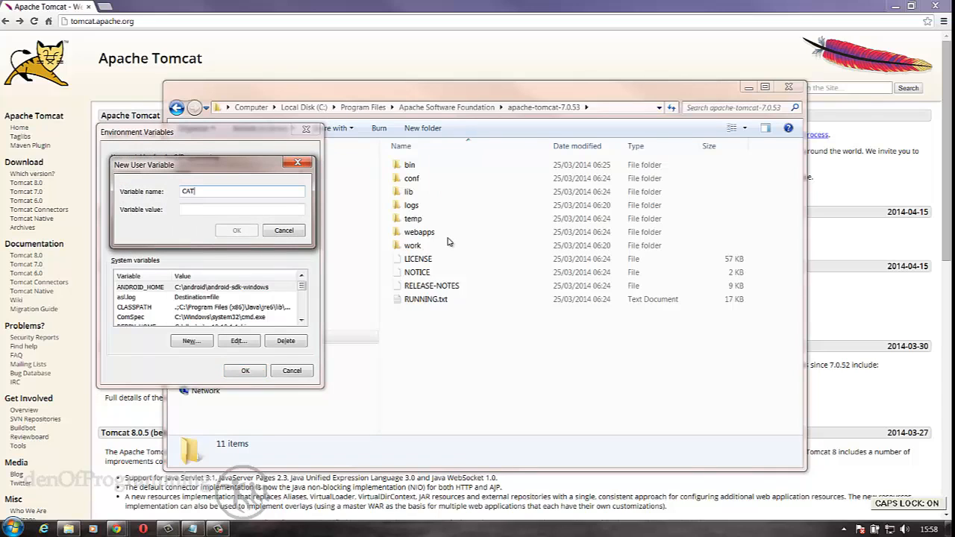
{"action": "type", "text": "ALINA_HOME"}
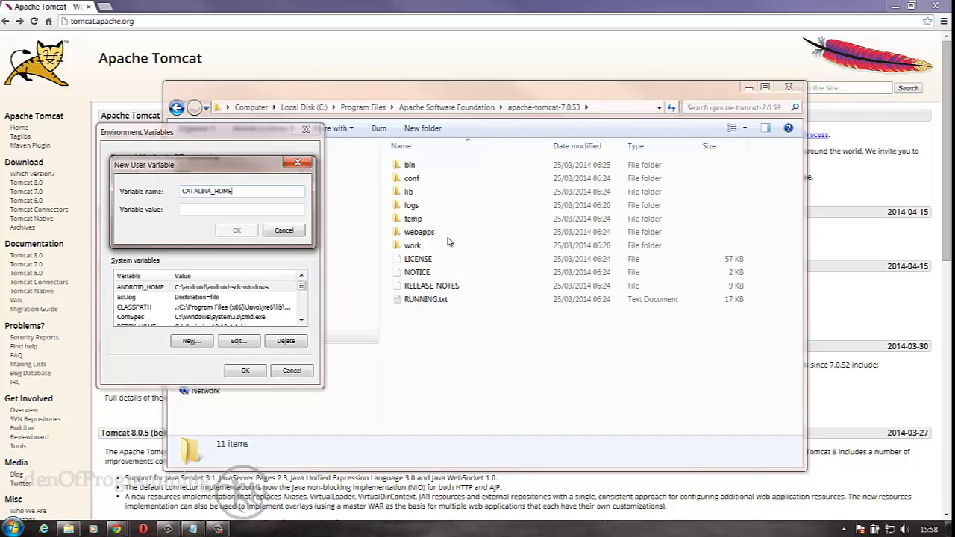
{"action": "key", "text": "Tab"}
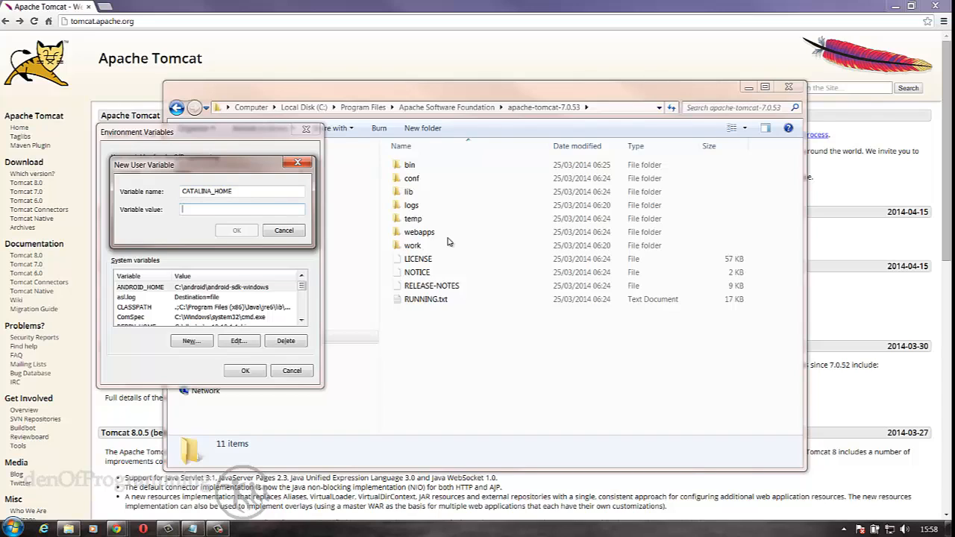
{"action": "key", "text": "ctrl+v"}
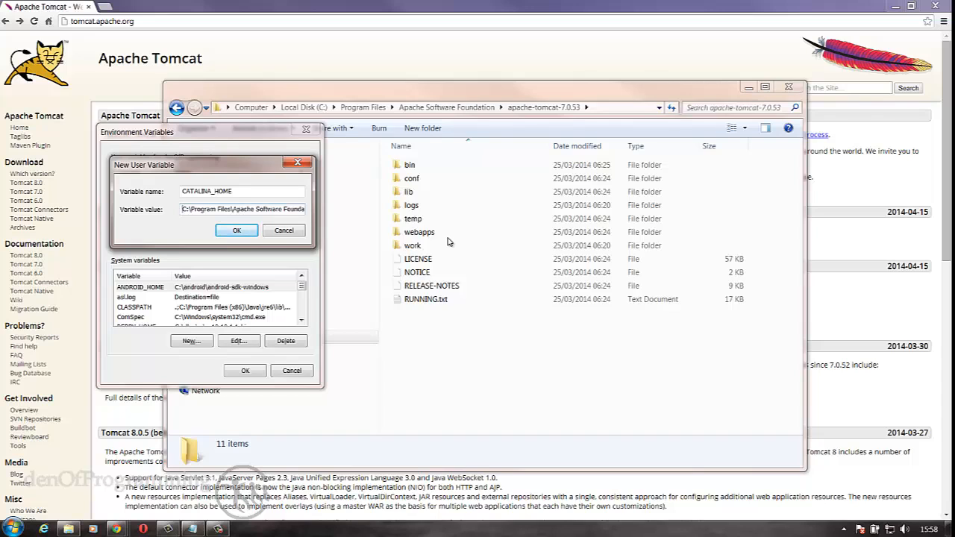
{"action": "key", "text": "Return"}
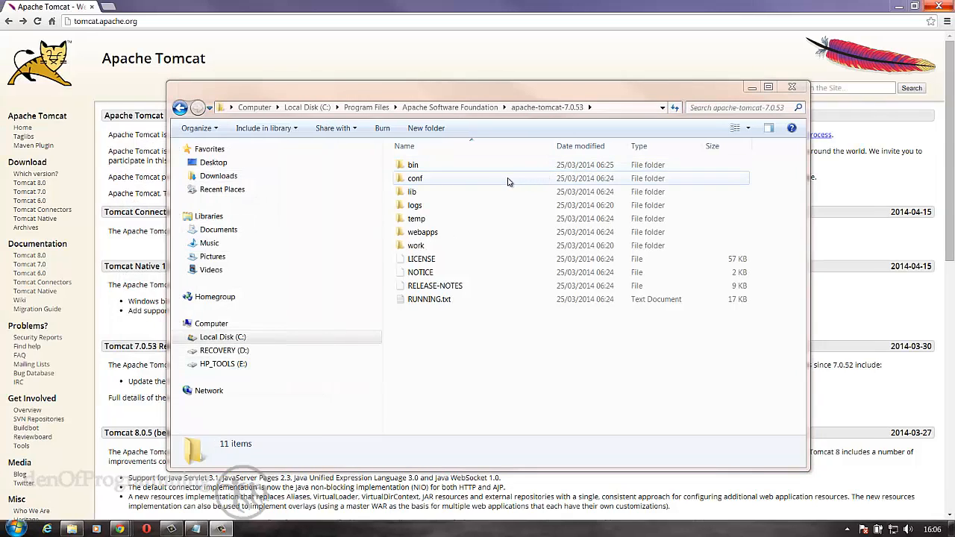
Create a new text document in Tomcat's bin folder and name it setenv.bat, accepting the extension change
{"action": "double_click", "coordinate": [423, 167]}
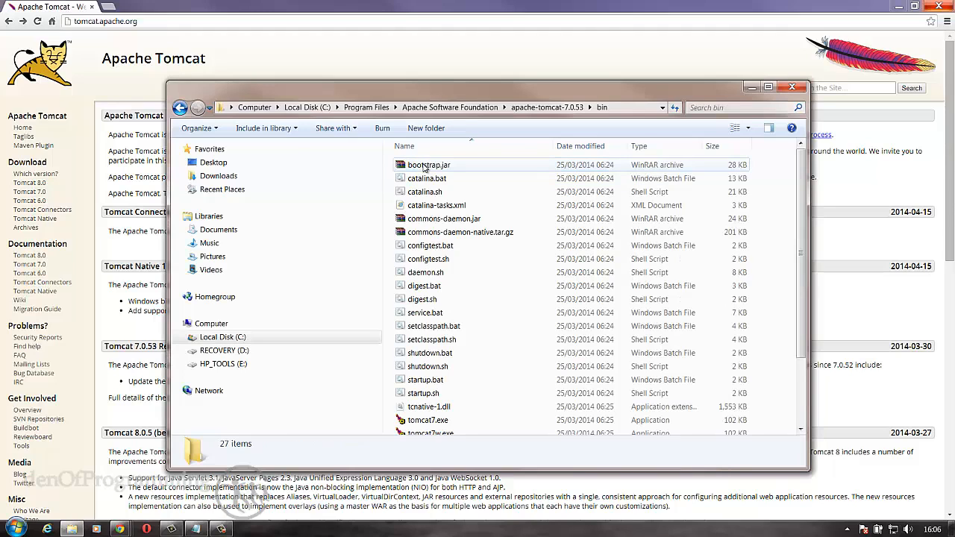
{"action": "right_click", "coordinate": [473, 283]}
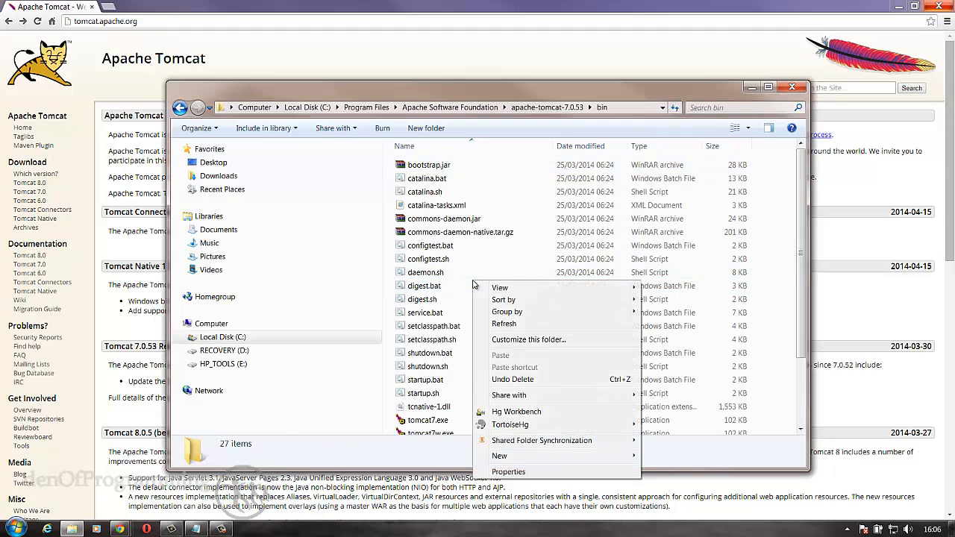
{"action": "mouse_move", "coordinate": [622, 453]}
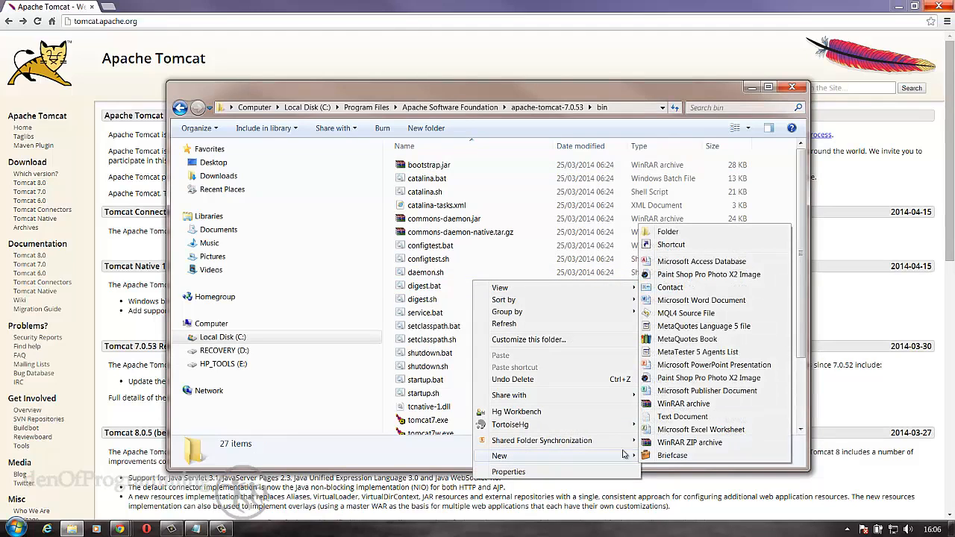
{"action": "left_click", "coordinate": [688, 417]}
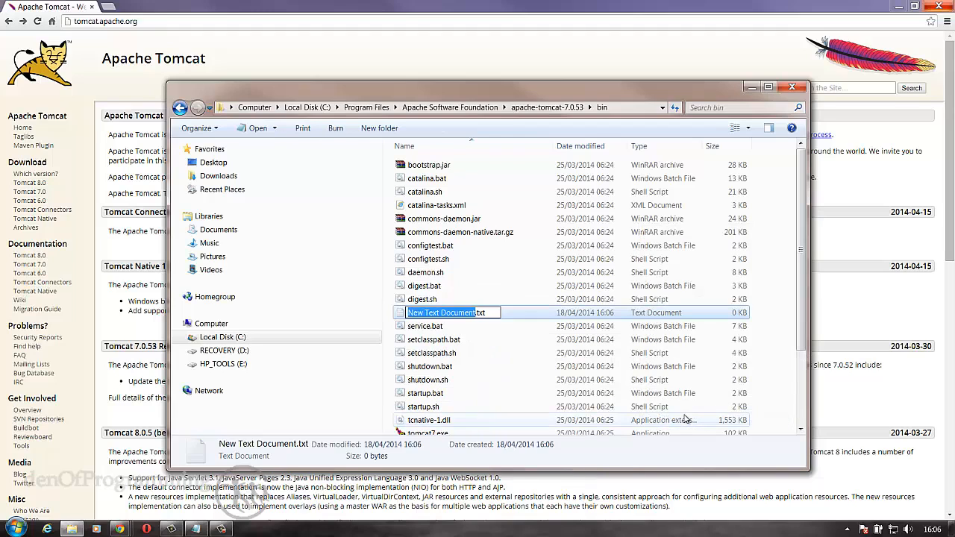
{"action": "key", "text": "ctrl+a"}
{"action": "key", "text": "BackSpace"}
{"action": "key", "text": "Caps_Lock"}
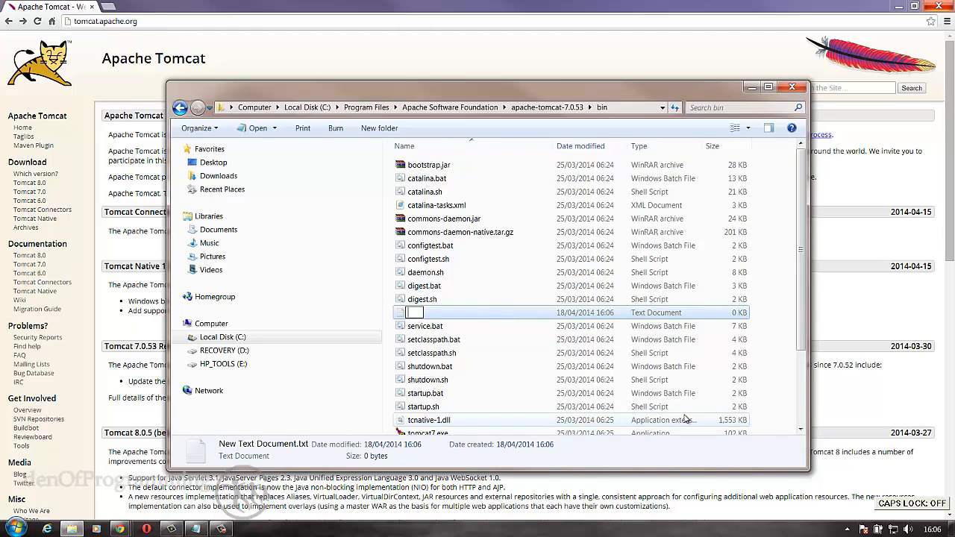
{"action": "type", "text": "setenv.ba"}
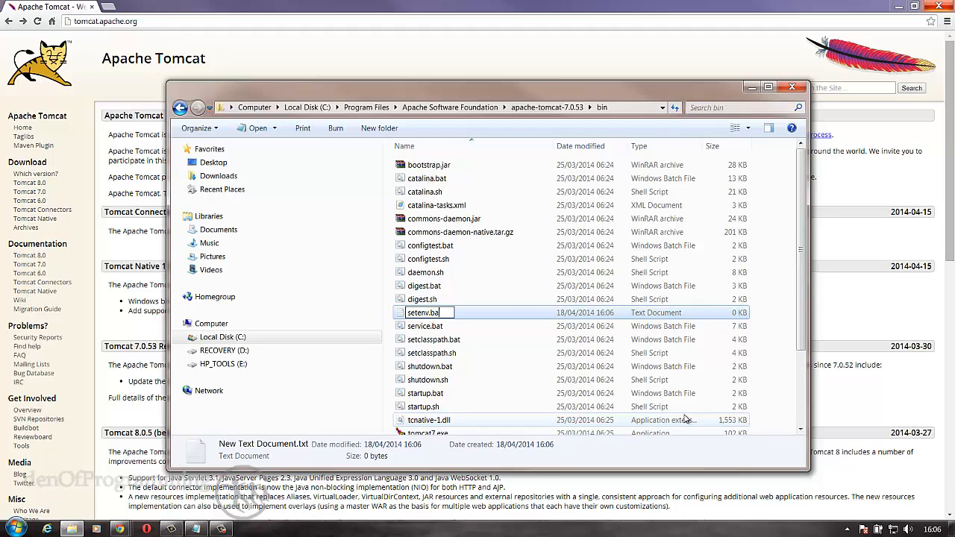
{"action": "type", "text": "t"}
{"action": "key", "text": "Return"}
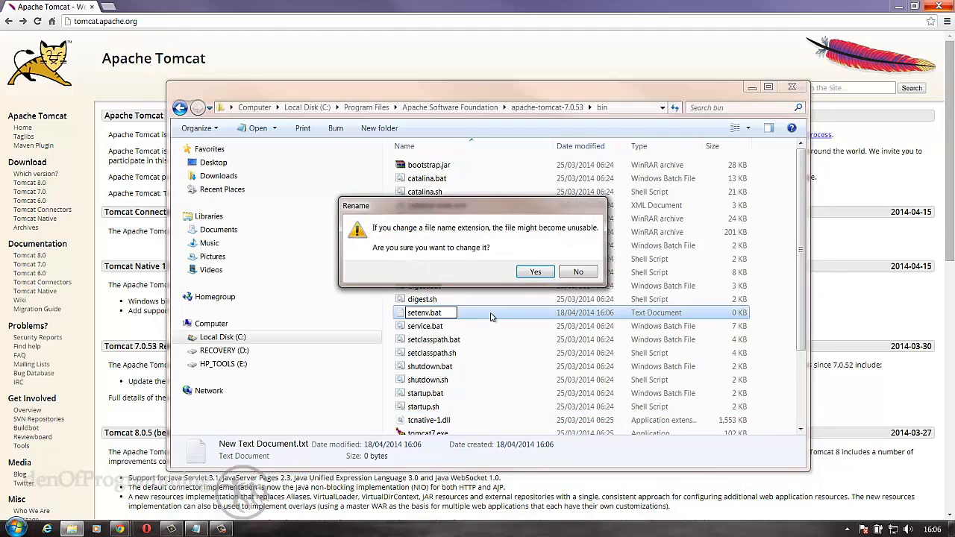
{"action": "left_click", "coordinate": [534, 273]}
Open setenv.bat for editing and enter two lines: set "JRE_HOME=%ProgramFiles%\java\jre7" and exit /b 0
{"action": "right_click", "coordinate": [419, 356]}
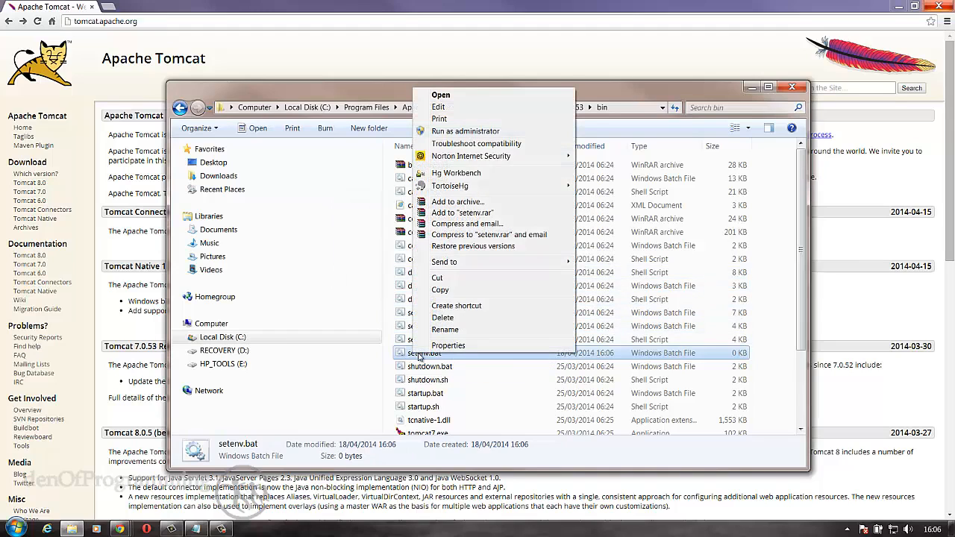
{"action": "left_click", "coordinate": [452, 108]}
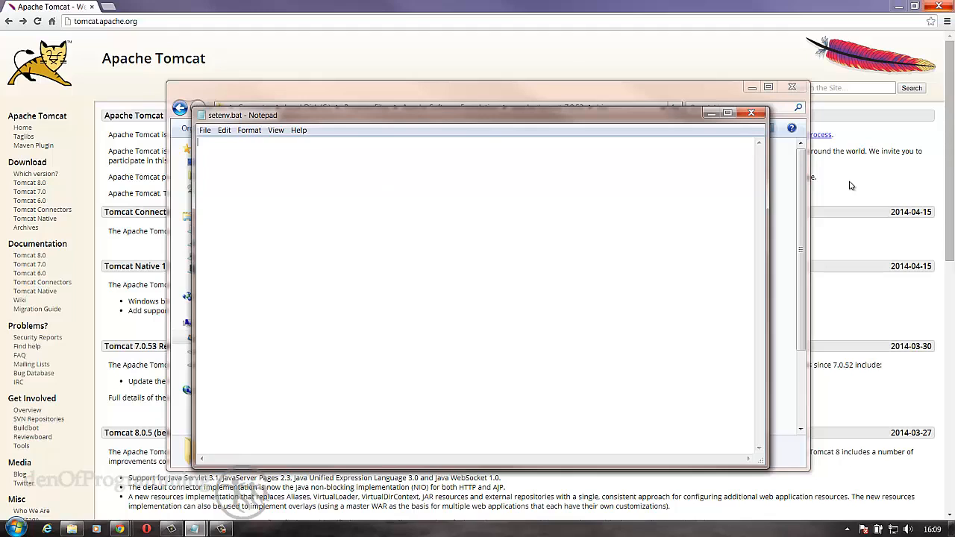
{"action": "type", "text": "set \"JRE_HOME=%ProgramFiles"}
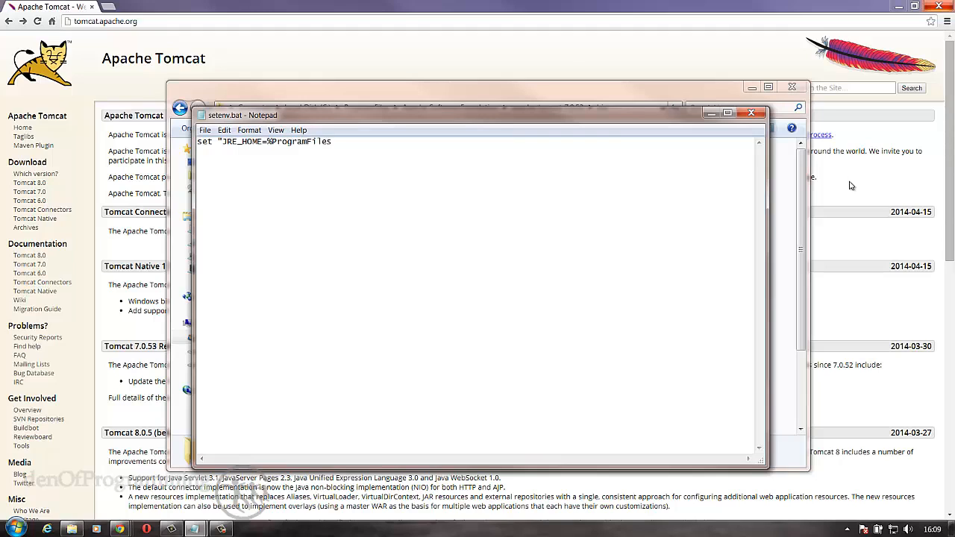
{"action": "type", "text": "%\\java\\jre"}
{"action": "type", "text": "7"}
{"action": "type", "text": "\" "}
{"action": "type", "text": "exit"}
{"action": "type", "text": " /b "}
{"action": "type", "text": "0"}
Review the JRE_HOME variable name and the path assigned to it by highlighting each in the first line of setenv.bat
{"action": "key", "text": "shift+Right"}
{"action": "key", "text": "shift+Right"}
{"action": "key", "text": "shift+Right"}
{"action": "key", "text": "shift+Right"}
{"action": "key", "text": "shift+Right"}
{"action": "key", "text": "shift+Right"}
{"action": "key", "text": "shift+Right"}
{"action": "key", "text": "shift+Right"}
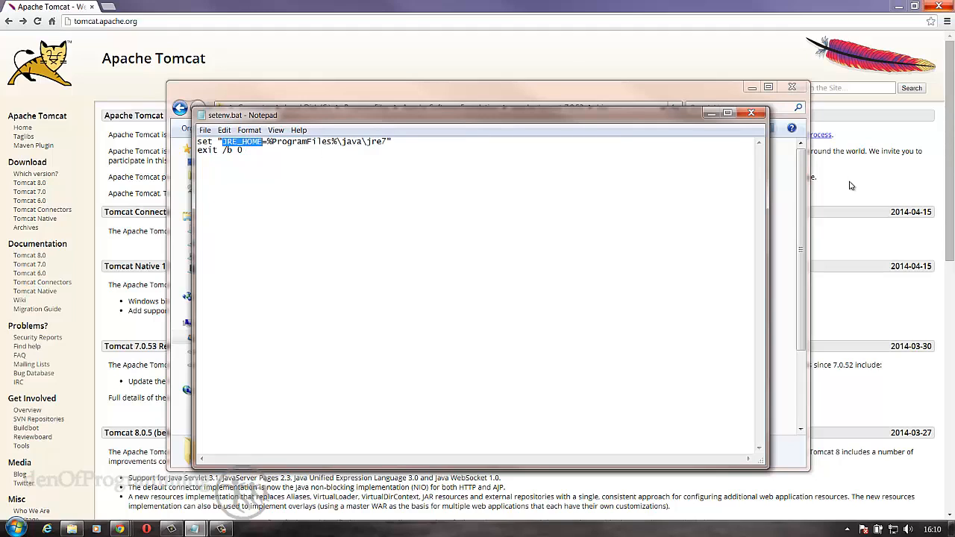
{"action": "key", "text": "Right"}
{"action": "key", "text": "Right"}
{"action": "key", "text": "shift+Right"}
{"action": "key", "text": "shift+Right"}
{"action": "key", "text": "shift+Right"}
{"action": "key", "text": "shift+Right"}
{"action": "key", "text": "shift+Right"}
{"action": "key", "text": "shift+Right"}
{"action": "key", "text": "shift+Right"}
{"action": "key", "text": "shift+Right"}
{"action": "key", "text": "shift+Right"}
{"action": "key", "text": "shift+Right"}
{"action": "key", "text": "shift+Right"}
{"action": "key", "text": "shift+Right"}
{"action": "key", "text": "shift+Right"}
{"action": "key", "text": "shift+Right"}
{"action": "key", "text": "shift+Right"}
{"action": "key", "text": "shift+Right"}
{"action": "key", "text": "shift+Right"}
{"action": "key", "text": "shift+Right"}
{"action": "key", "text": "shift+Right"}
{"action": "key", "text": "shift+Right"}
{"action": "key", "text": "shift+Right"}
{"action": "key", "text": "shift+Right"}
{"action": "key", "text": "shift+Right"}
{"action": "key", "text": "shift+Right"}
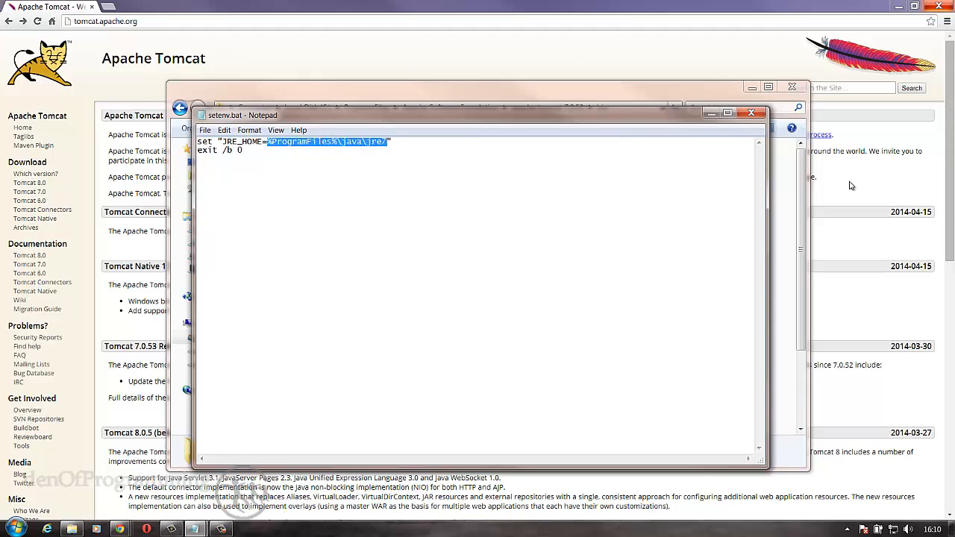
Save setenv.bat and close the text editor
{"action": "left_click", "coordinate": [206, 131]}
{"action": "left_click", "coordinate": [223, 168]}
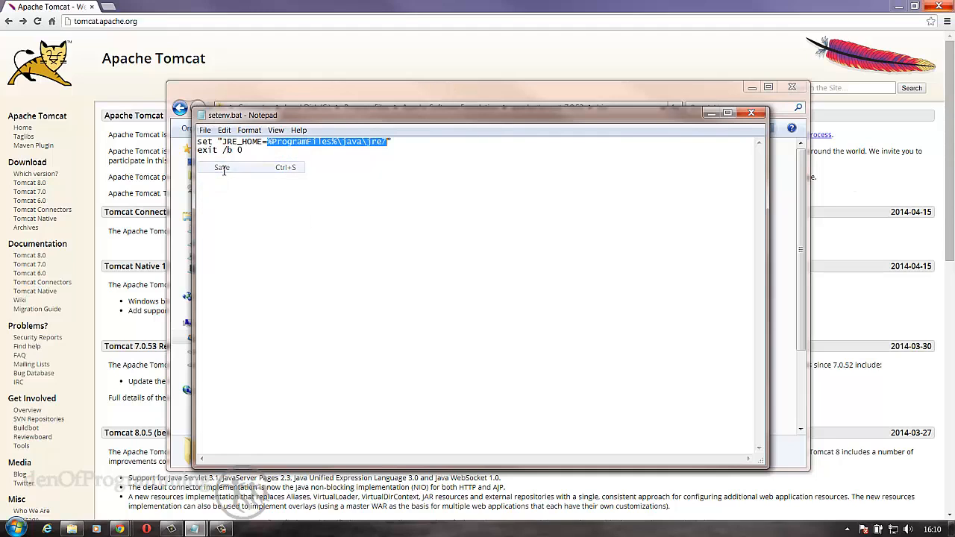
{"action": "left_click", "coordinate": [752, 112]}
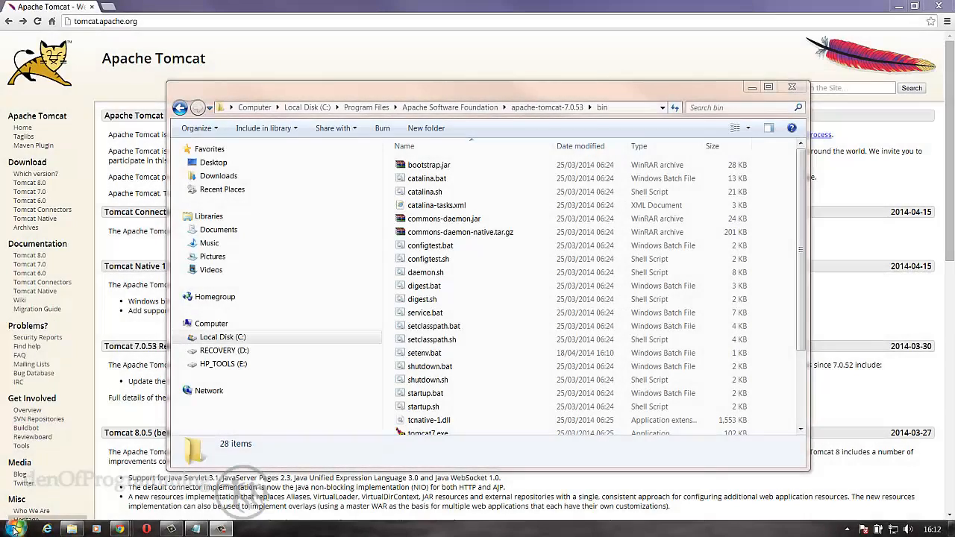
Open a command prompt and start Tomcat by running "%CATALINA_HOME%\bin\startup.bat
{"action": "left_click", "coordinate": [15, 529]}
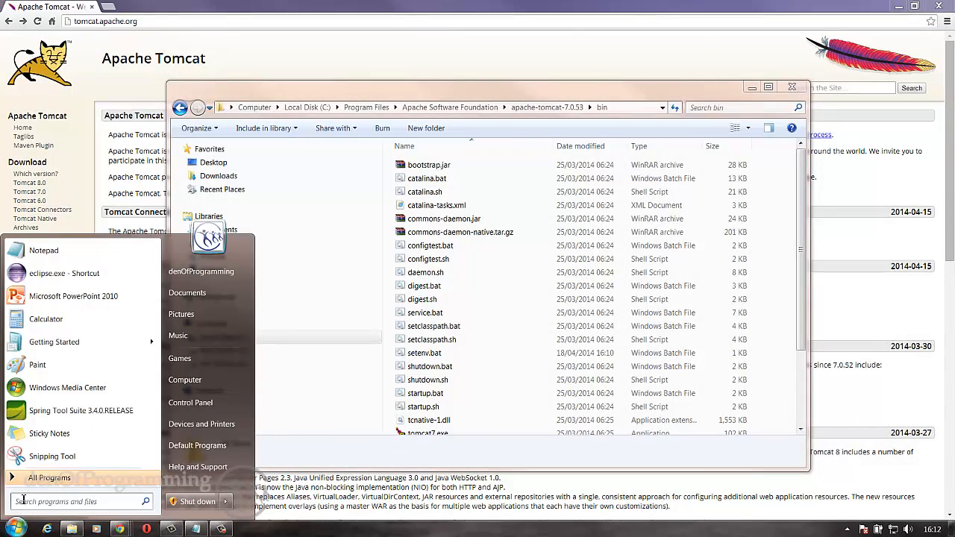
{"action": "type", "text": "cmd"}
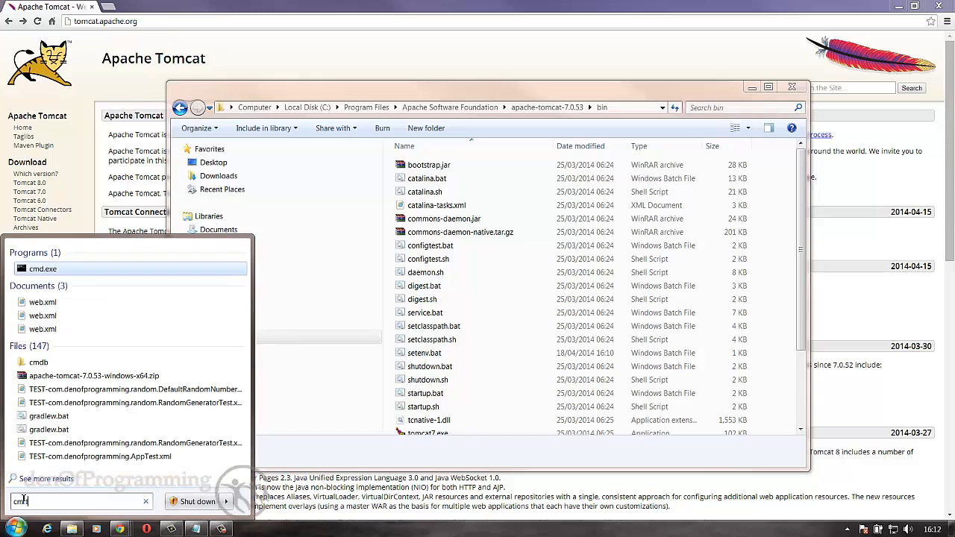
{"action": "key", "text": "Return"}
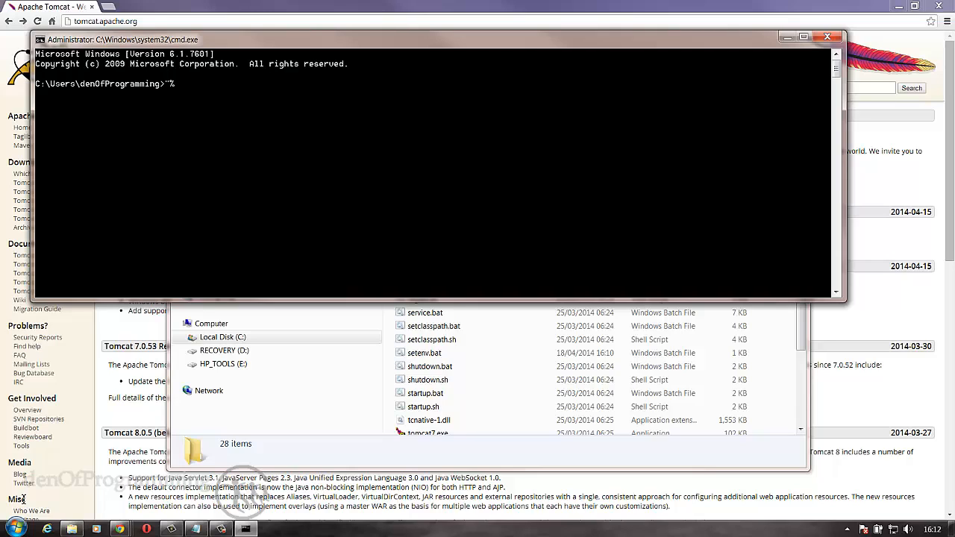
{"action": "type", "text": "ATALINA_HOME%\\bin\\startu"}
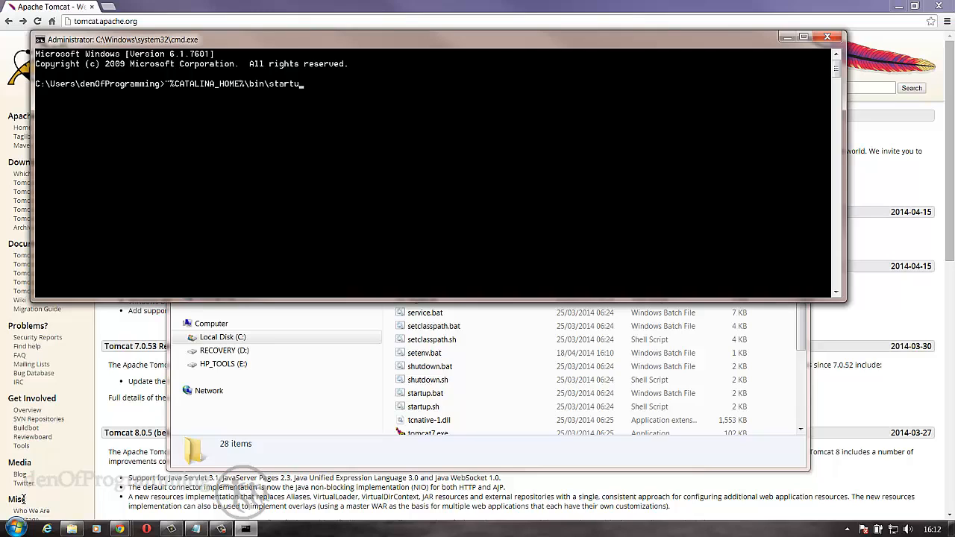
{"action": "type", "text": "p.bat"}
{"action": "key", "text": "Return"}
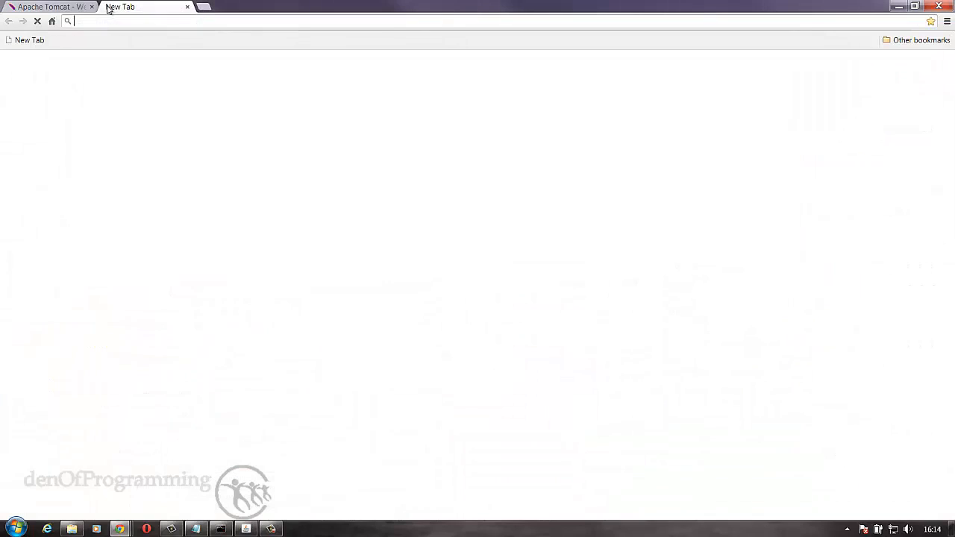
{"action": "type", "text": "http://local"}
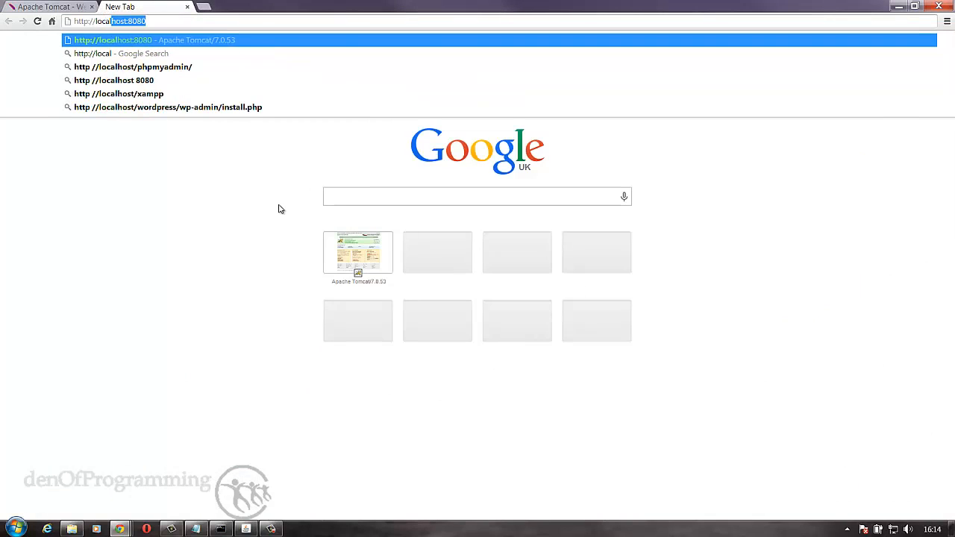
{"action": "type", "text": "host80"}
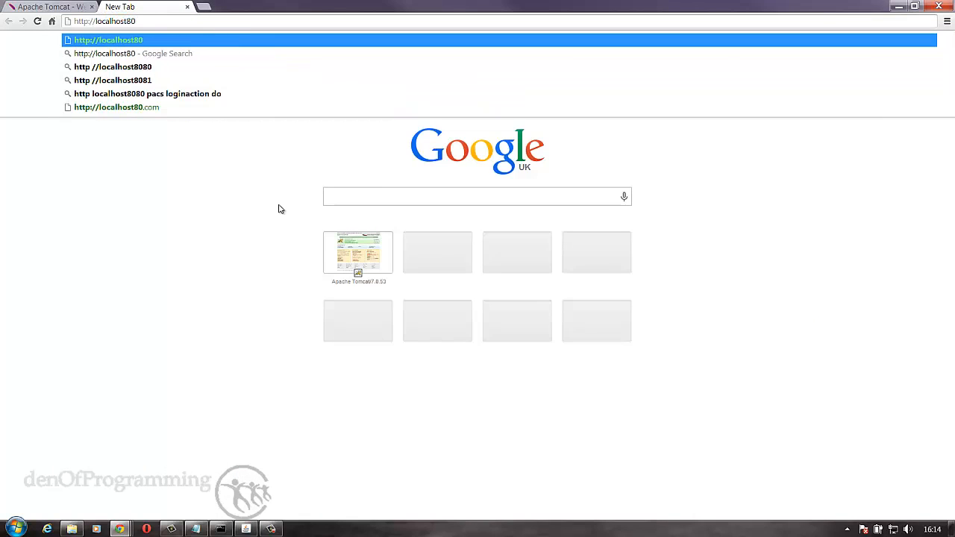
{"action": "key", "text": "BackSpace"}
{"action": "key", "text": "BackSpace"}
{"action": "type", "text": ":8"}
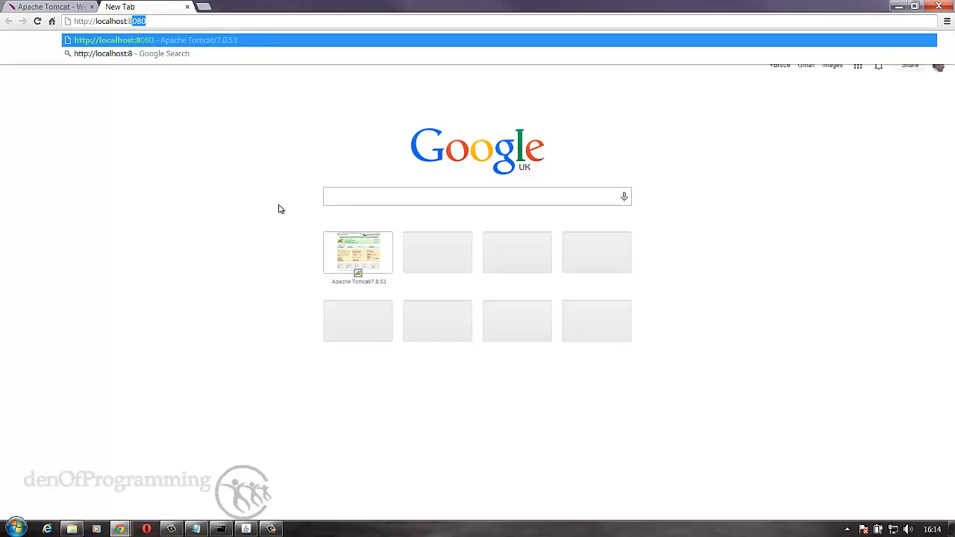
{"action": "type", "text": "08"}
{"action": "key", "text": "Return"}
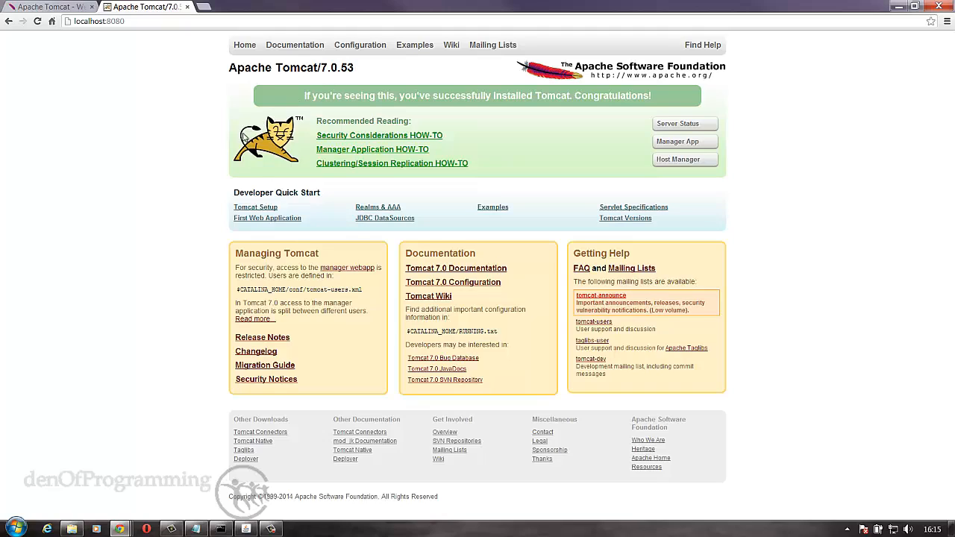
Bring up the Tomcat console window and move it aside to examine the server startup log
{"action": "left_click", "coordinate": [245, 529]}
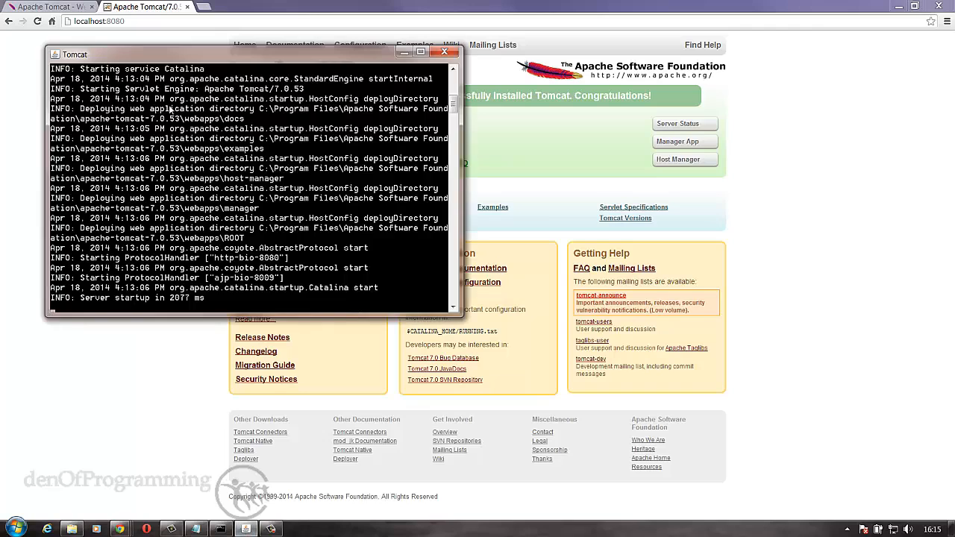
{"action": "left_click_drag", "start_coordinate": [147, 61], "coordinate": [135, 51]}
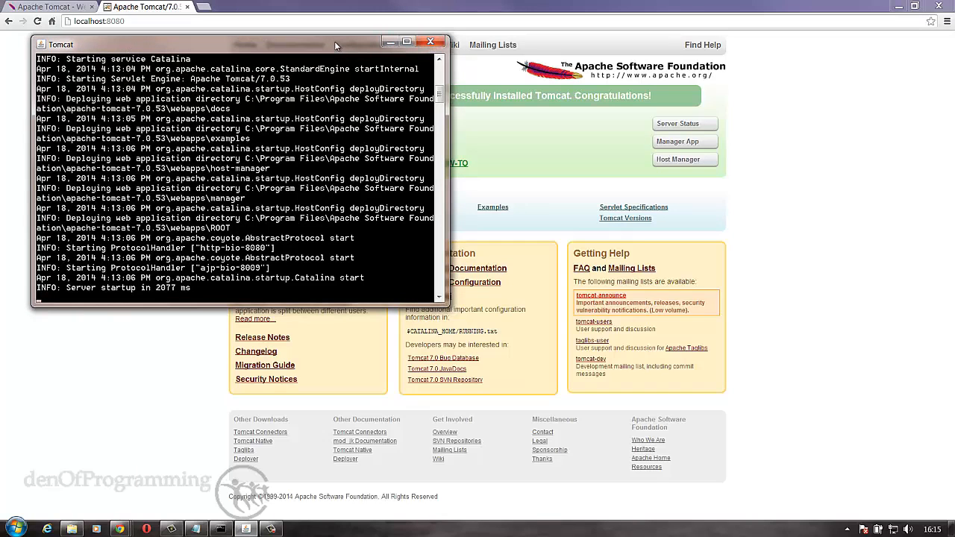
{"action": "left_click_drag", "start_coordinate": [335, 41], "coordinate": [333, 40]}
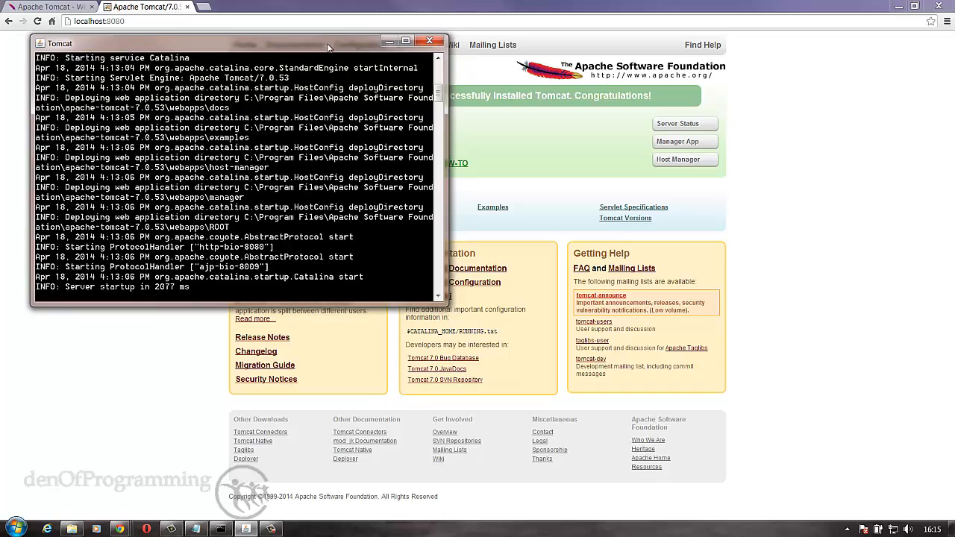
Switch to the command prompt, change the previous command to "%CATALINA_HOME%\bin\shutdown.bat and run it to stop Tomcat
{"action": "left_click", "coordinate": [220, 528]}
{"action": "left_click_drag", "start_coordinate": [252, 35], "coordinate": [313, 182]}
{"action": "key", "text": "Up"}
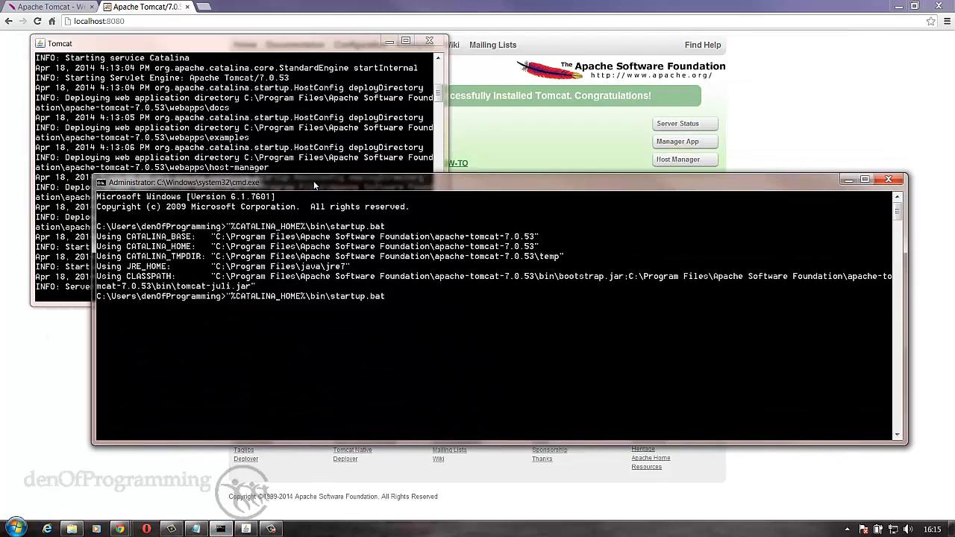
{"action": "key", "text": "BackSpace"}
{"action": "key", "text": "BackSpace"}
{"action": "key", "text": "BackSpace"}
{"action": "key", "text": "BackSpace"}
{"action": "key", "text": "BackSpace"}
{"action": "key", "text": "BackSpace"}
{"action": "key", "text": "BackSpace"}
{"action": "key", "text": "BackSpace"}
{"action": "key", "text": "BackSpace"}
{"action": "key", "text": "BackSpace"}
{"action": "type", "text": "hutdown.bat"}
{"action": "key", "text": "Return"}
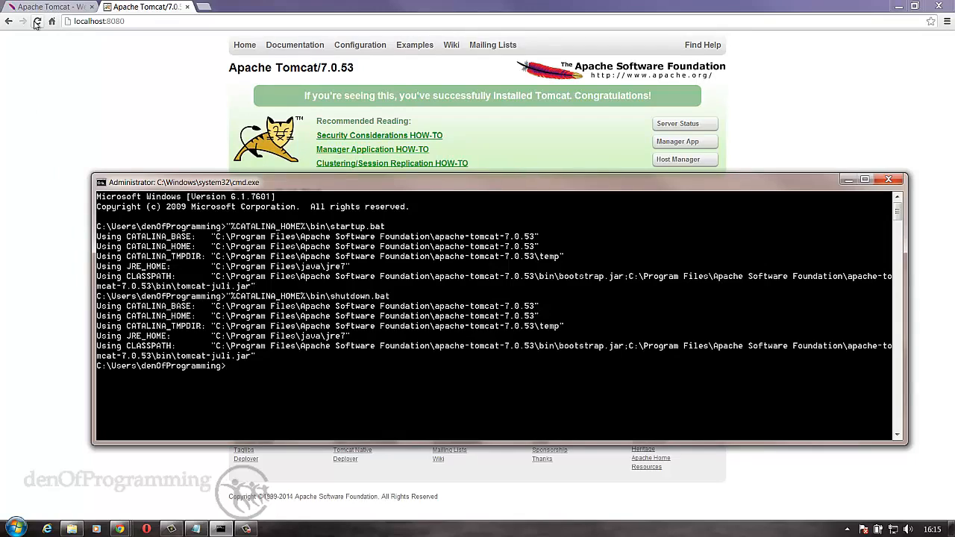
Return to the browser and reload the localhost:8080 page to check the server after shutdown
{"action": "left_click", "coordinate": [113, 9]}
{"action": "left_click", "coordinate": [37, 21]}
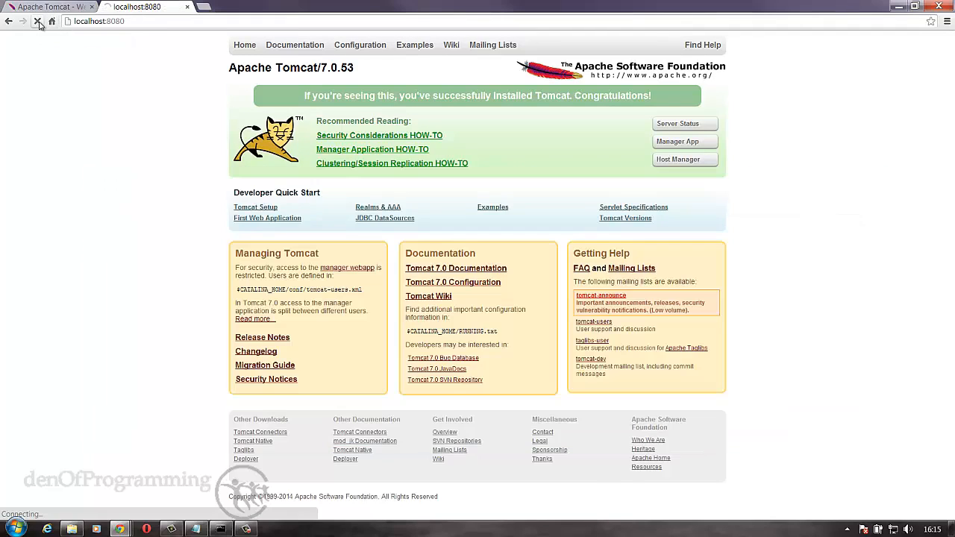